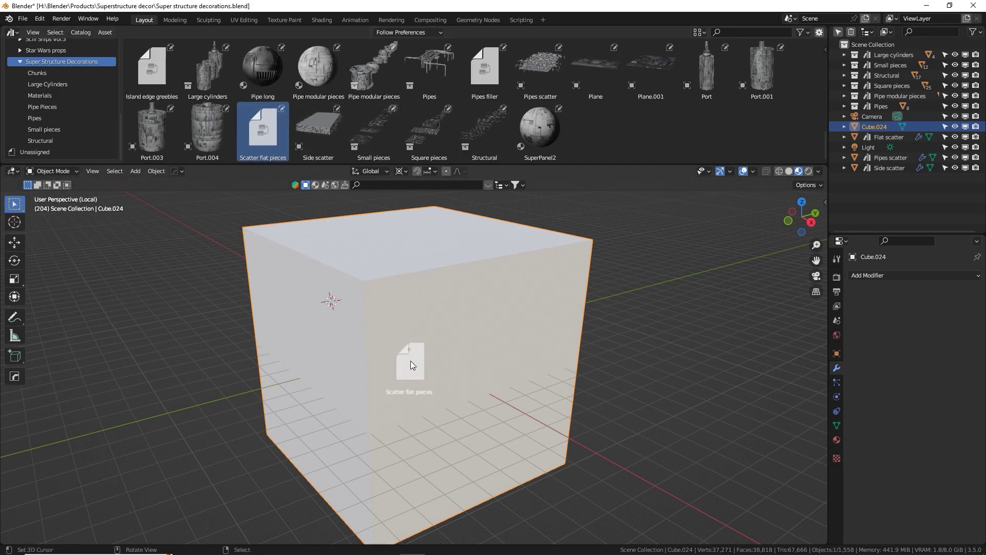
- Apply the Scatter flat pieces and Pipes filler geometry node assets to the cube
scroll(596, 308, "up", 2)
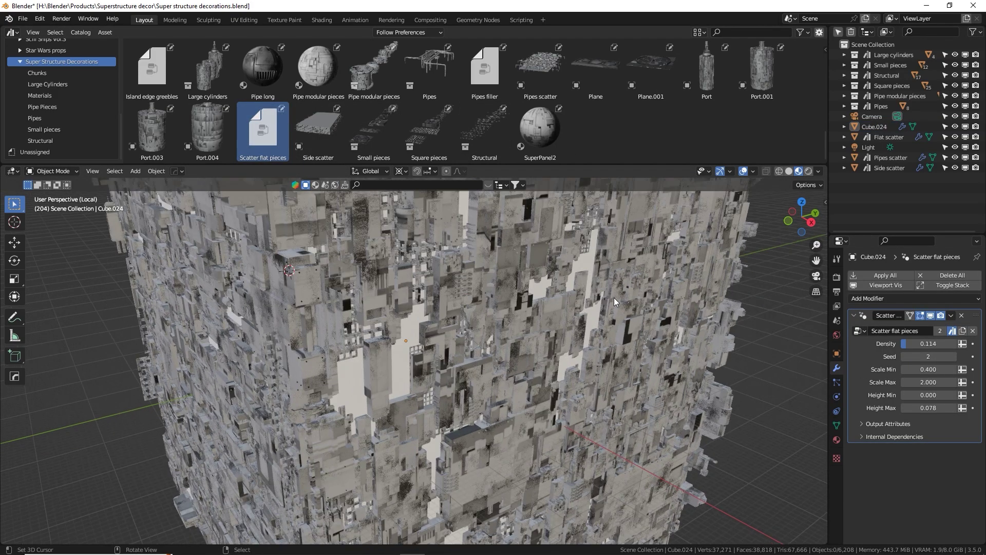
left_click_drag(794, 223, 801, 272)
left_click_drag(484, 67, 560, 353)
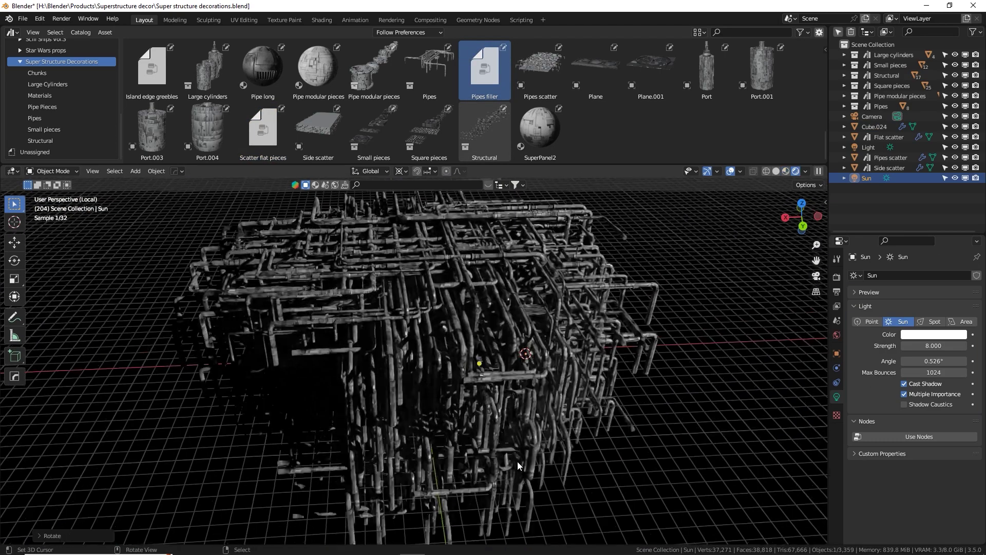
middle_click_drag(609, 319, 533, 336)
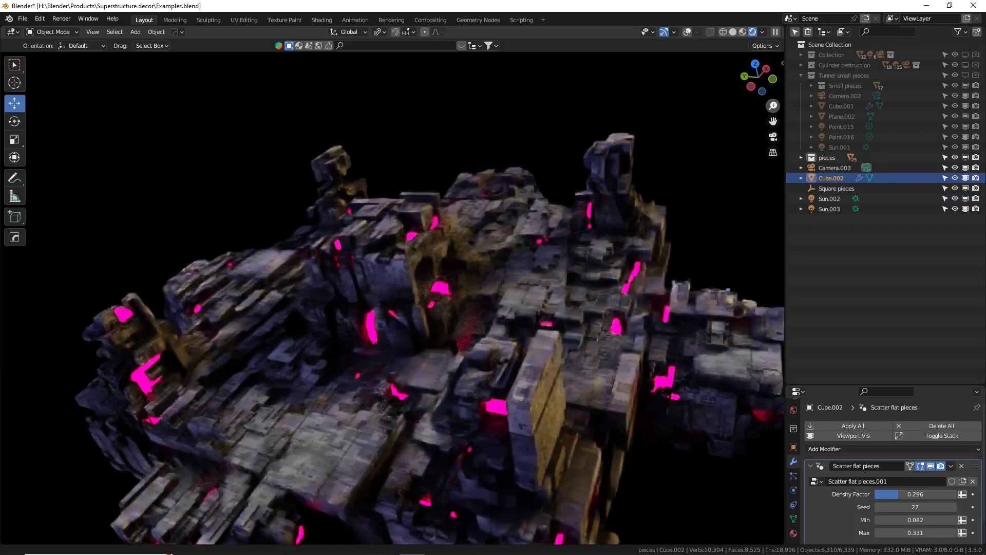
left_click_drag(774, 109, 774, 100)
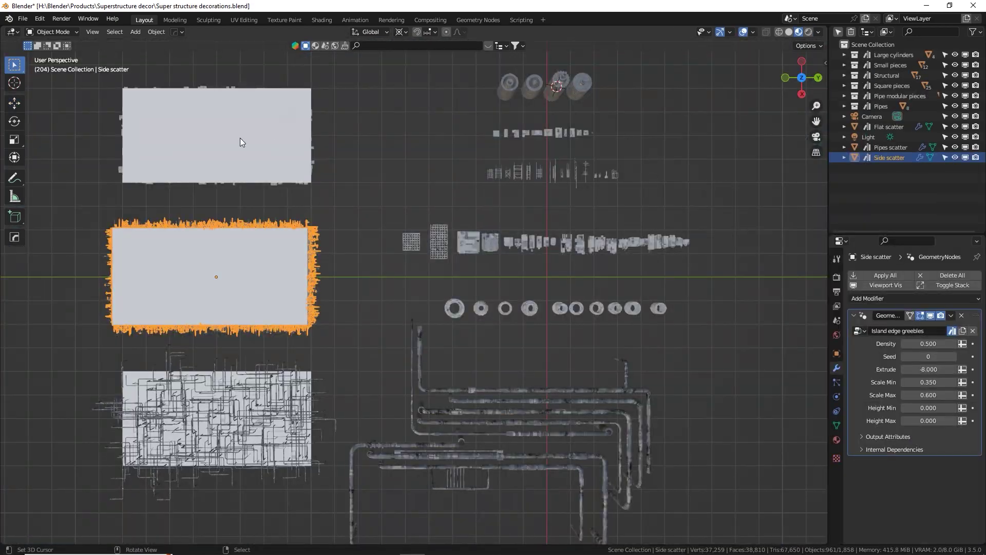
- Make the flat scatter plane's Scatter flat pieces node tree instance the Square pieces collection
left_click(234, 137)
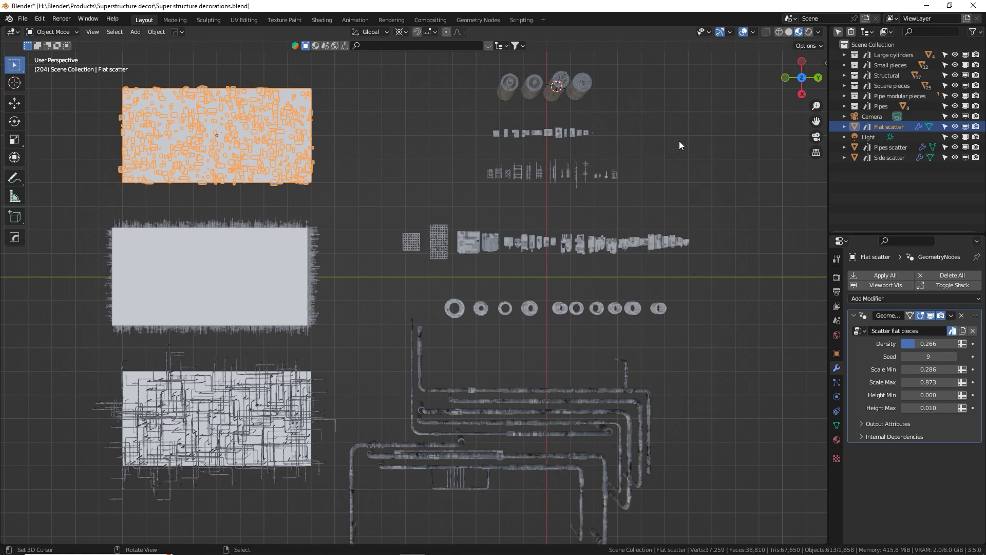
key("KP_Decimal")
middle_click_drag(479, 343, 416, 269)
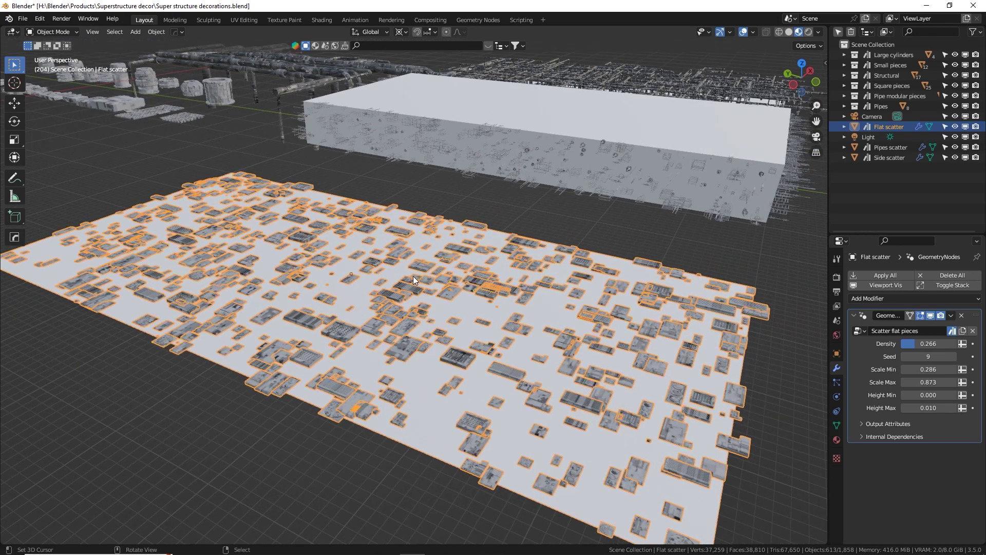
key("ctrl+space")
middle_click_drag(351, 358, 502, 263)
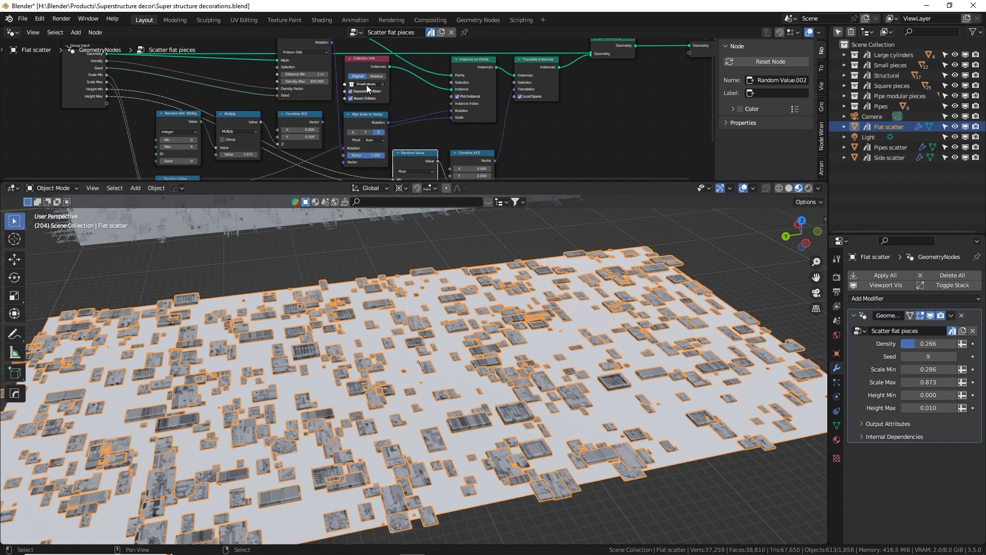
scroll(377, 89, "up", 3)
middle_click_drag(377, 88, 368, 127)
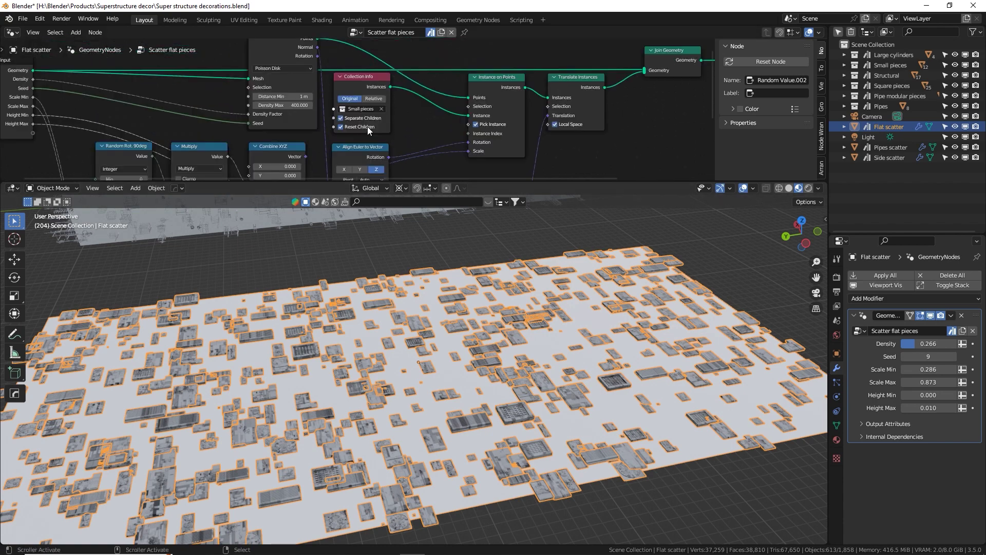
left_click(381, 116)
left_click(363, 115)
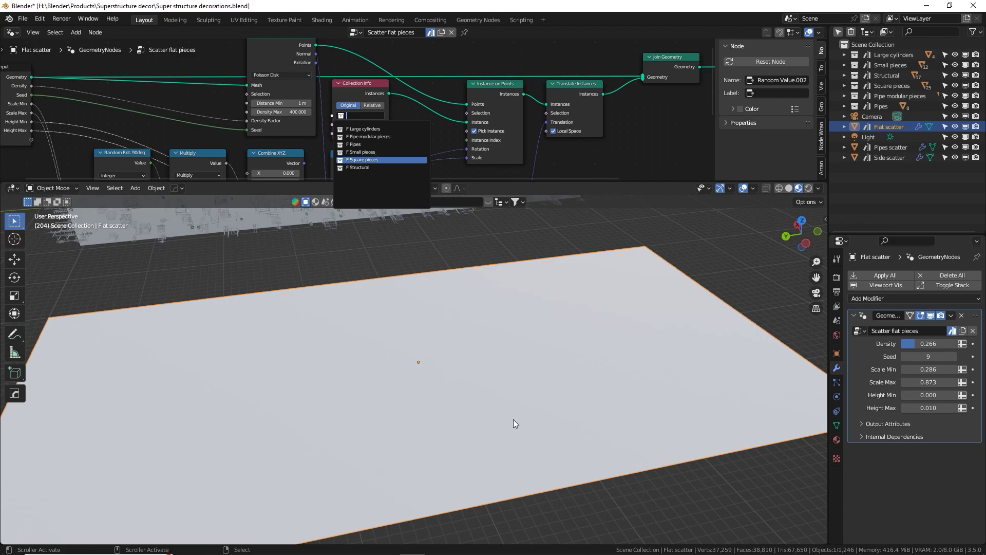
middle_click_drag(453, 390, 581, 297)
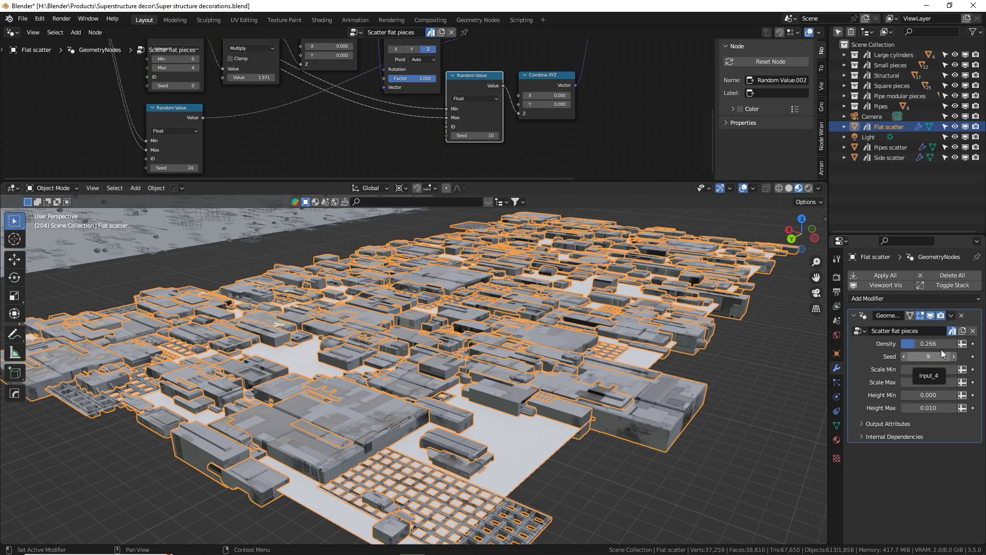
- Set the flat scatter's density to 0.180, seed to -65, scale range to 0.128–1.883 and maximum height to 3.250
left_click_drag(915, 343, 876, 356)
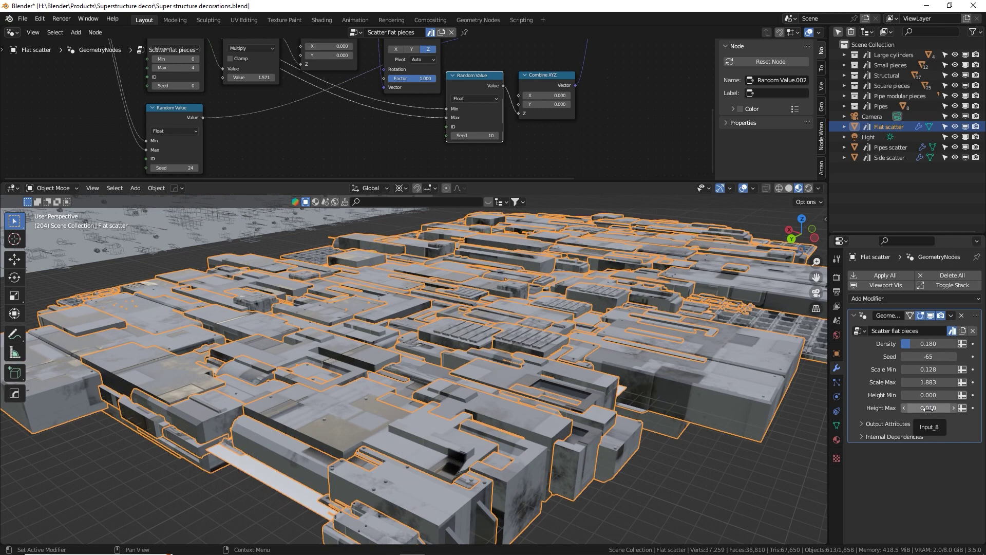
left_click_drag(925, 408, 966, 407)
scroll(603, 334, "down", 6)
scroll(586, 328, "up", 3)
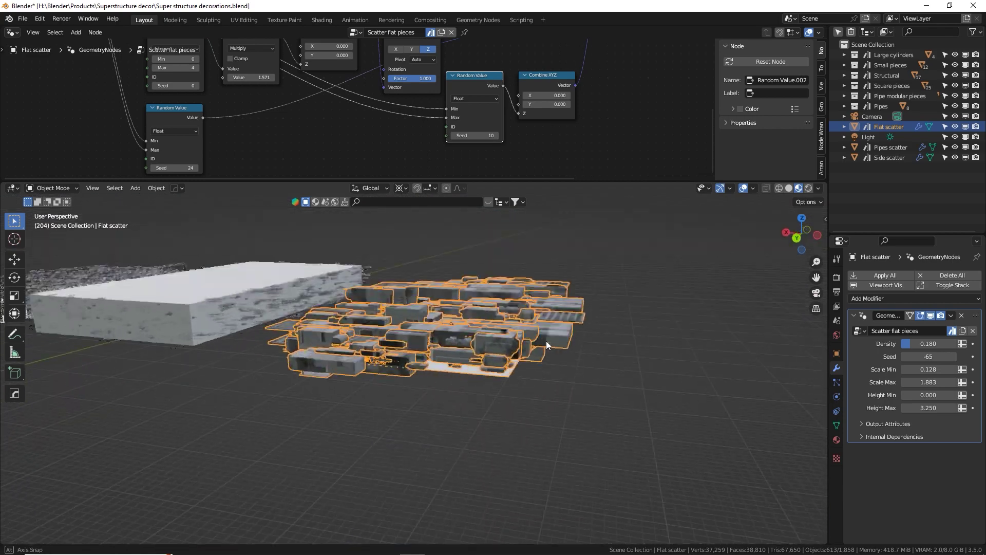
scroll(519, 362, "up", 3)
scroll(544, 352, "down", 6)
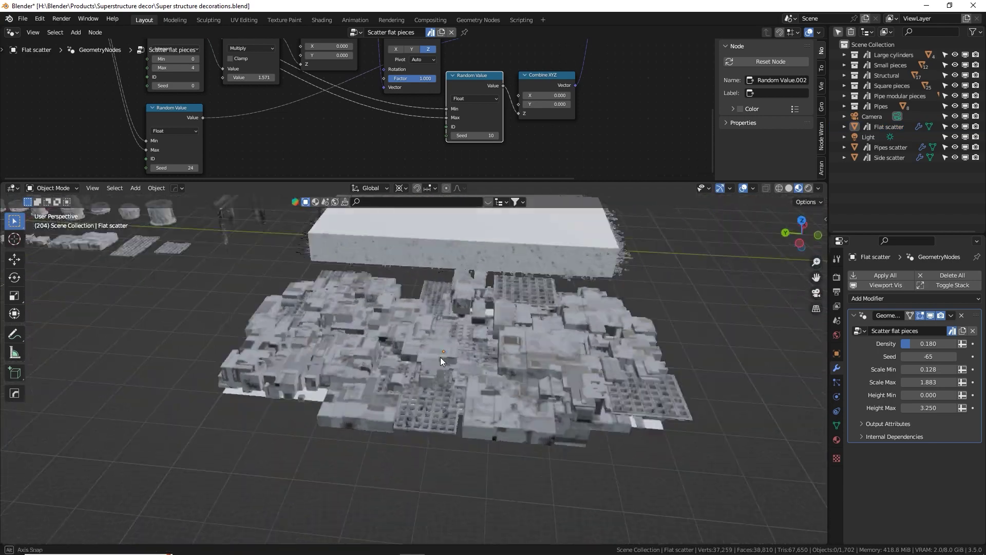
- Select the side scatter block and set its Island edge greebles density to 0.333
scroll(440, 357, "up", 4)
left_click(461, 375)
scroll(461, 376, "up", 1)
middle_click_drag(485, 357, 509, 340)
key("alt+a")
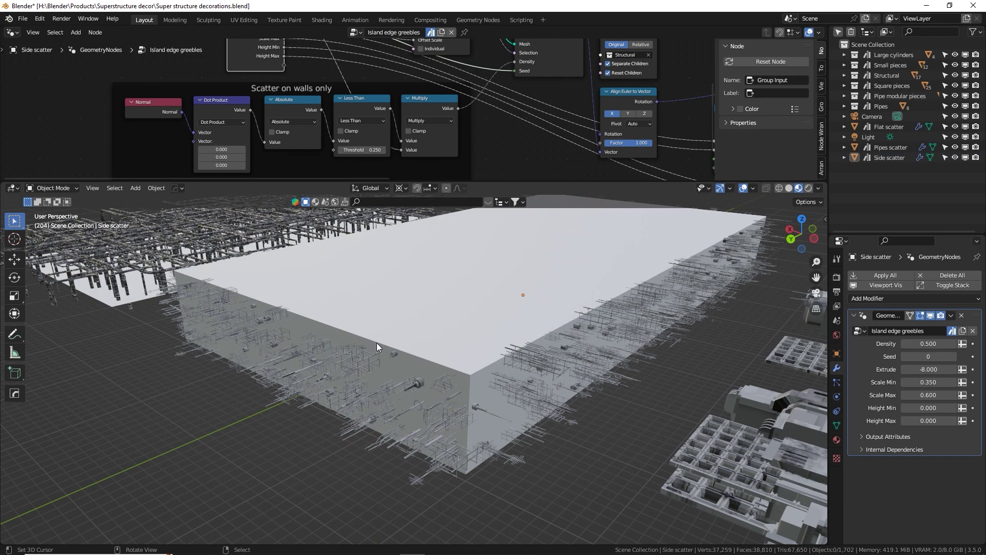
scroll(377, 343, "up", 1)
middle_click_drag(392, 343, 351, 368)
mouse_move(928, 344)
left_mouse_down()
mouse_move(914, 344)
mouse_move(944, 344)
left_mouse_up()
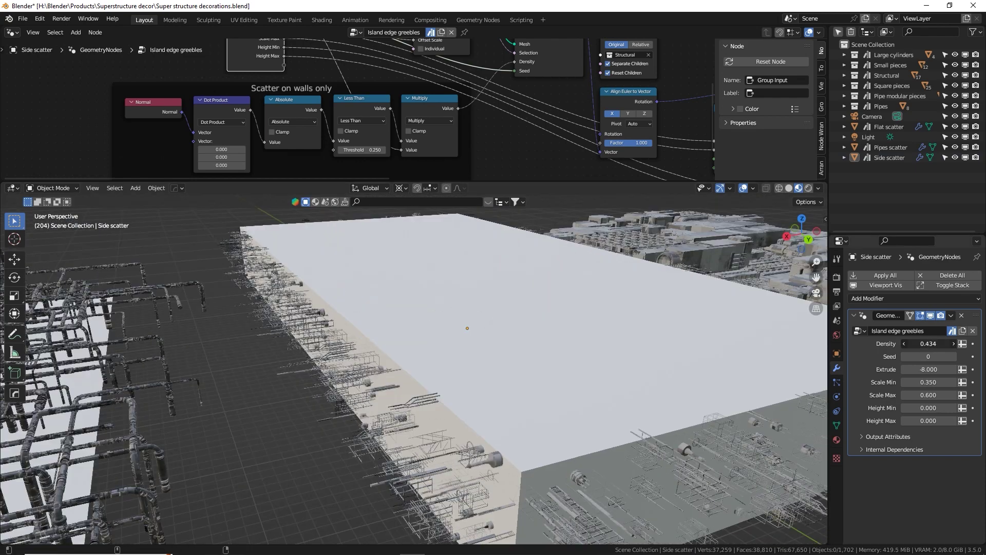
middle_click_drag(277, 315, 734, 323)
left_click_drag(935, 342, 916, 343)
- Set the side scatter's Extrude value to -7.096 and its minimum scale to 1.284
middle_click_drag(611, 303, 560, 380)
middle_click_drag(246, 411, 421, 365, "shift")
left_click_drag(919, 370, 948, 381)
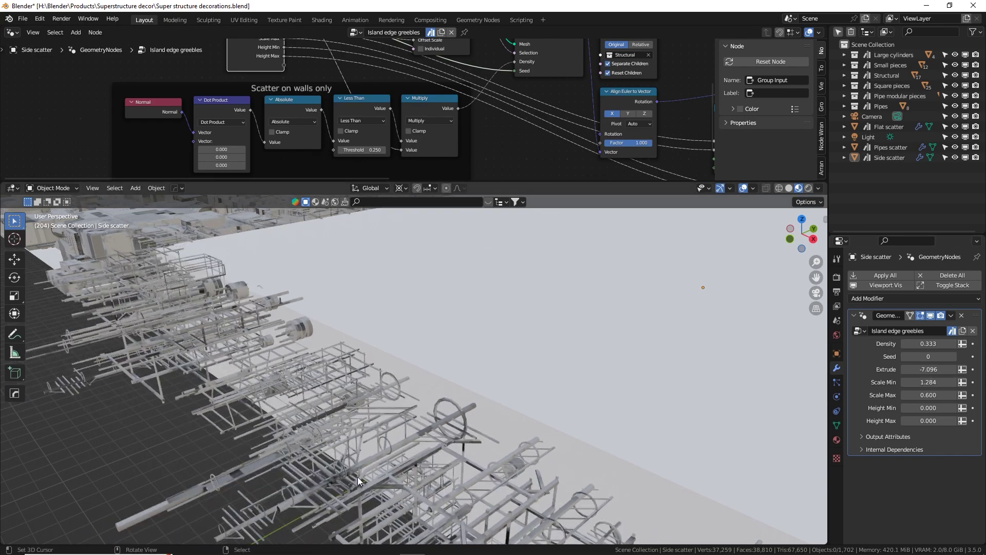
scroll(444, 423, "down", 5)
middle_click_drag(454, 426, 409, 383)
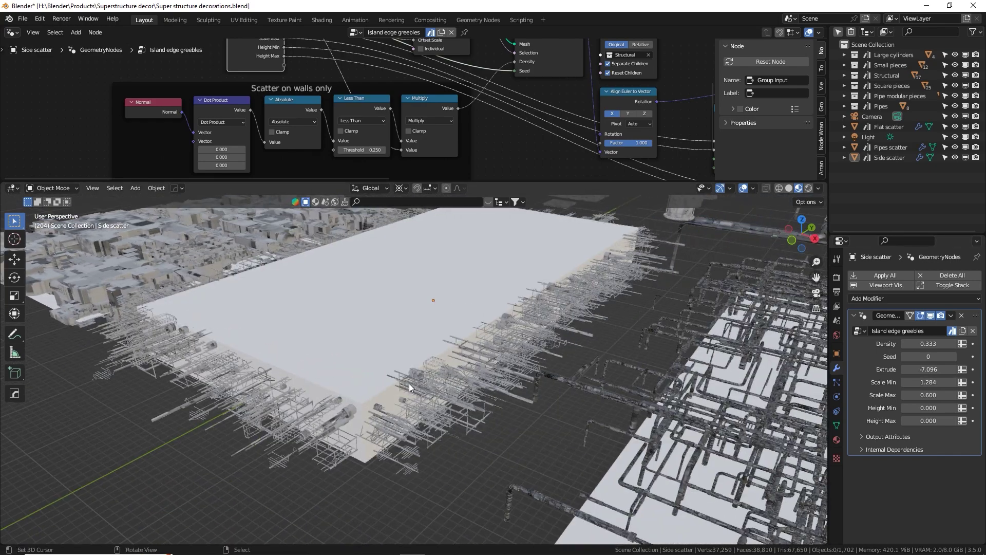
scroll(409, 383, "up", 1)
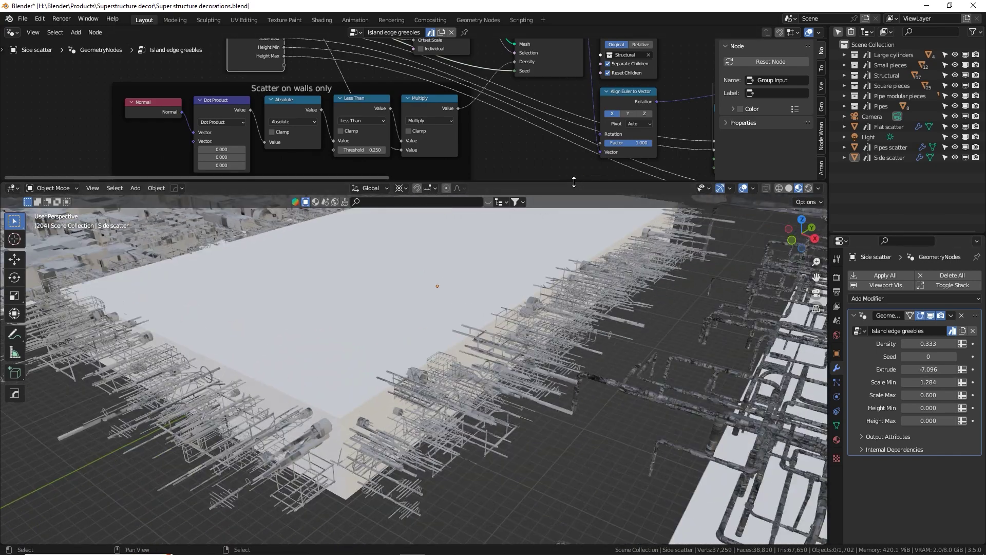
- Enlarge the 3D viewport, select the pipes scatter plane and try Pipes filler densities of 0.006 and 0.155
left_click_drag(575, 181, 572, 130)
key("alt+a")
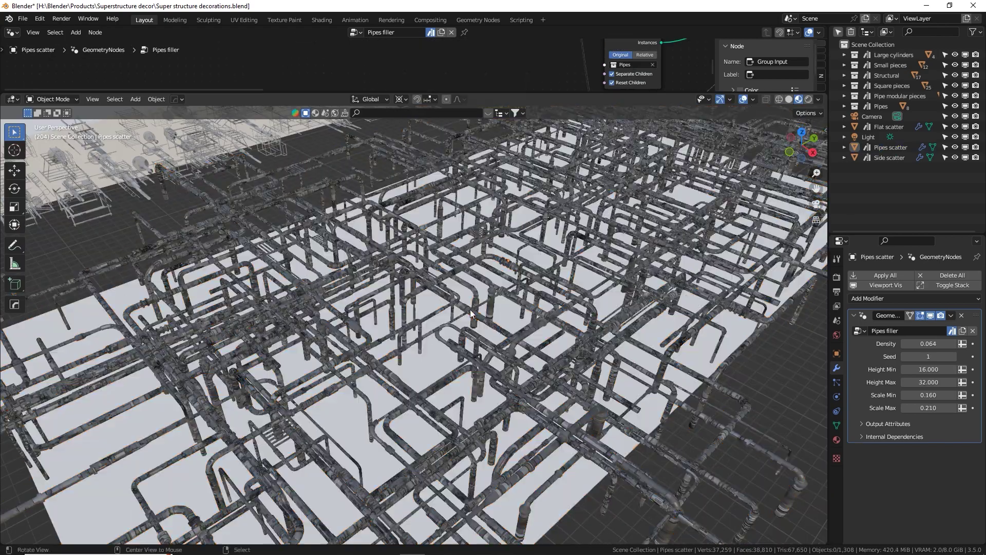
left_click_drag(933, 344, 914, 344)
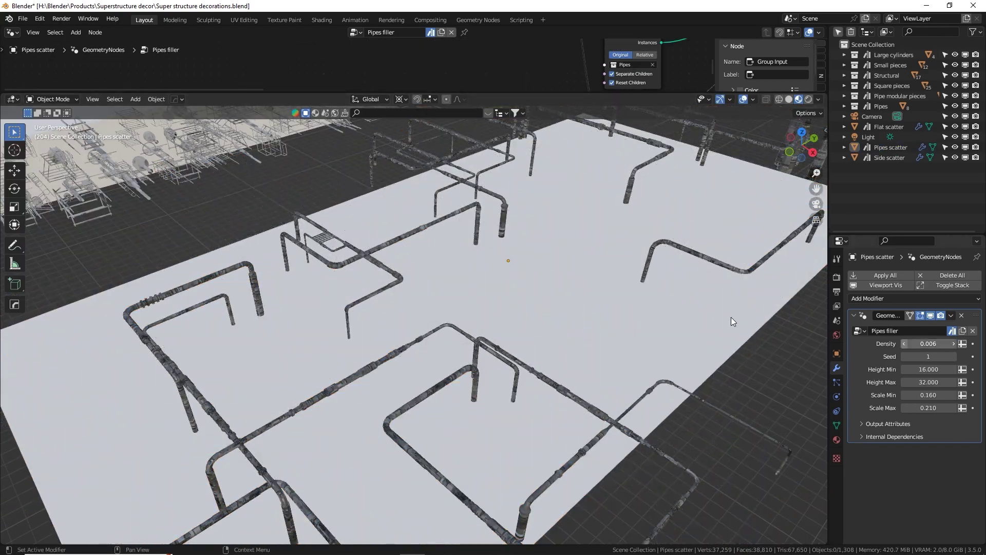
scroll(623, 339, "up", 5)
middle_click_drag(752, 116, 678, 322, "shift")
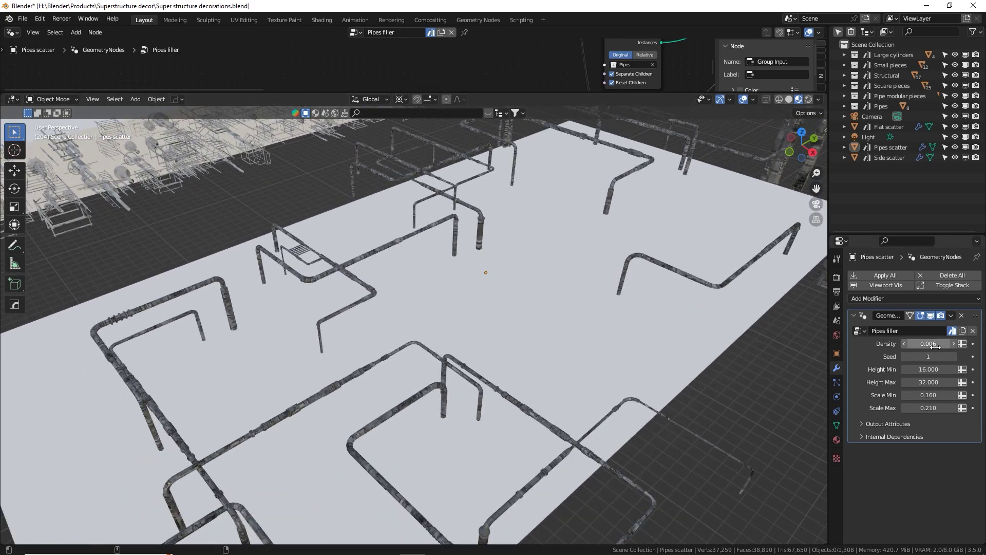
left_click_drag(935, 347, 968, 348)
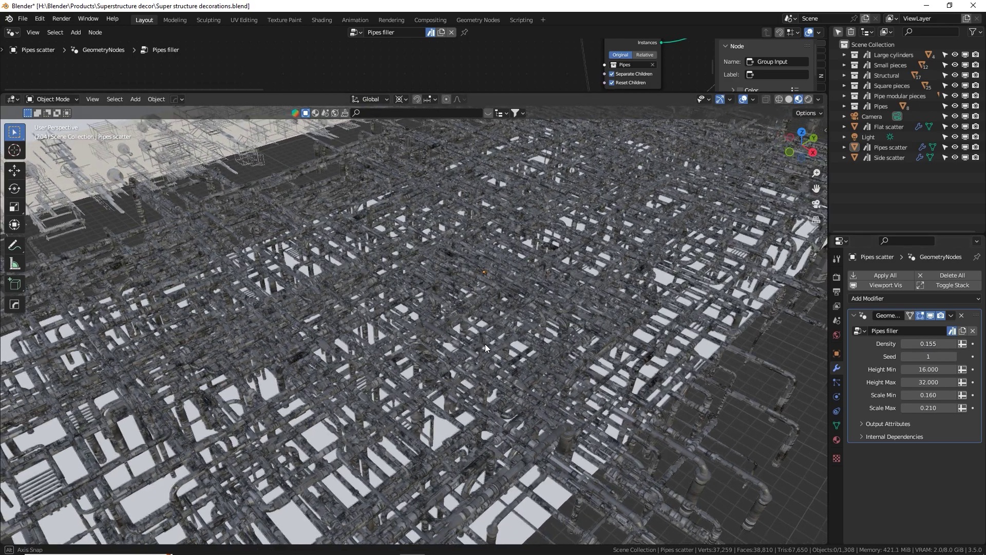
- Set the Pipes filler's maximum height to 40.292, density to 0.027 and seed to 54
middle_click_drag(485, 344, 486, 344)
scroll(486, 343, "up", 3)
middle_click_drag(410, 354, 440, 331)
scroll(440, 331, "up", 2)
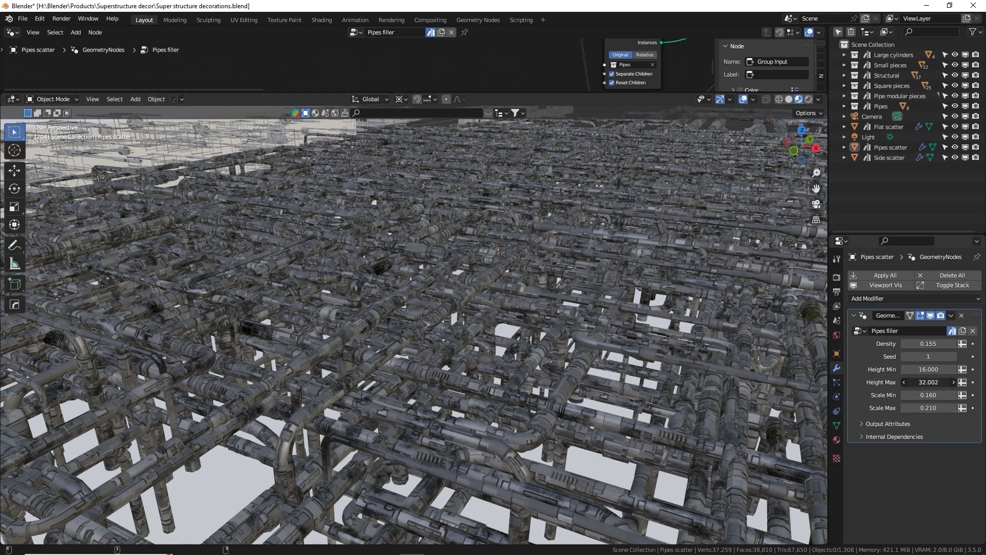
left_click_drag(928, 382, 962, 382)
middle_click_drag(234, 224, 298, 244)
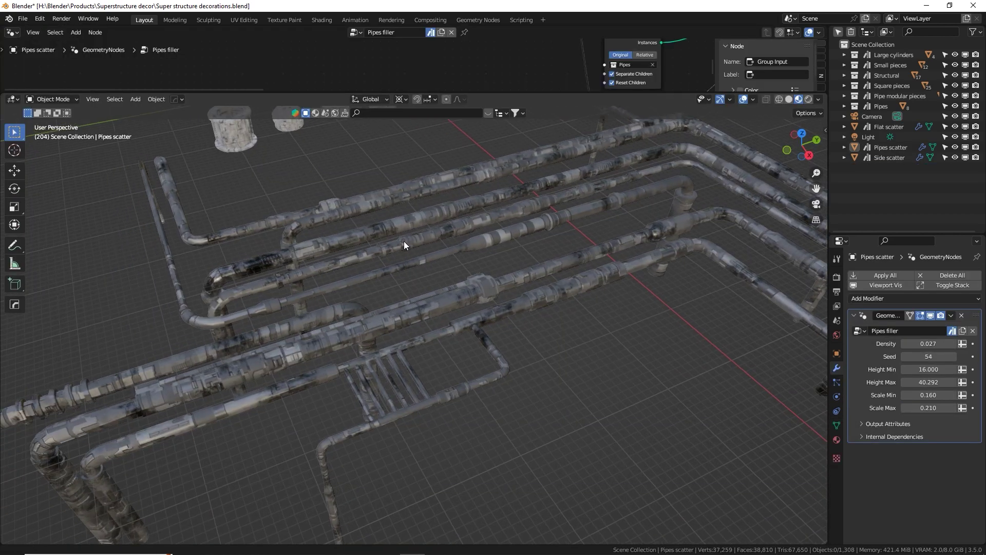
- Select a long pipe, display its Pipe long material nodes in an enlarged editor and move the Mapping frame lower
middle_click_drag(404, 241, 450, 248)
left_click(452, 248)
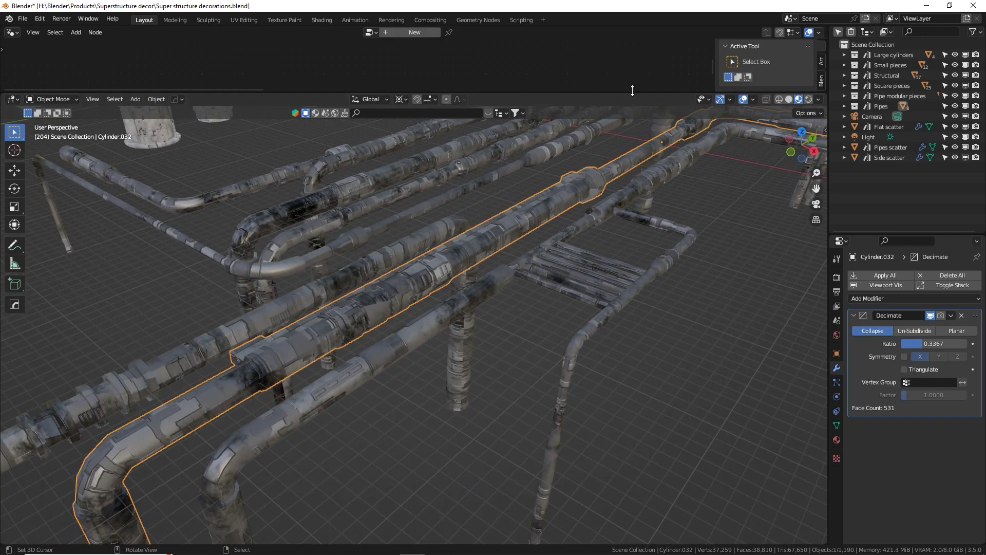
left_click_drag(632, 90, 606, 208)
scroll(309, 133, "down", 6)
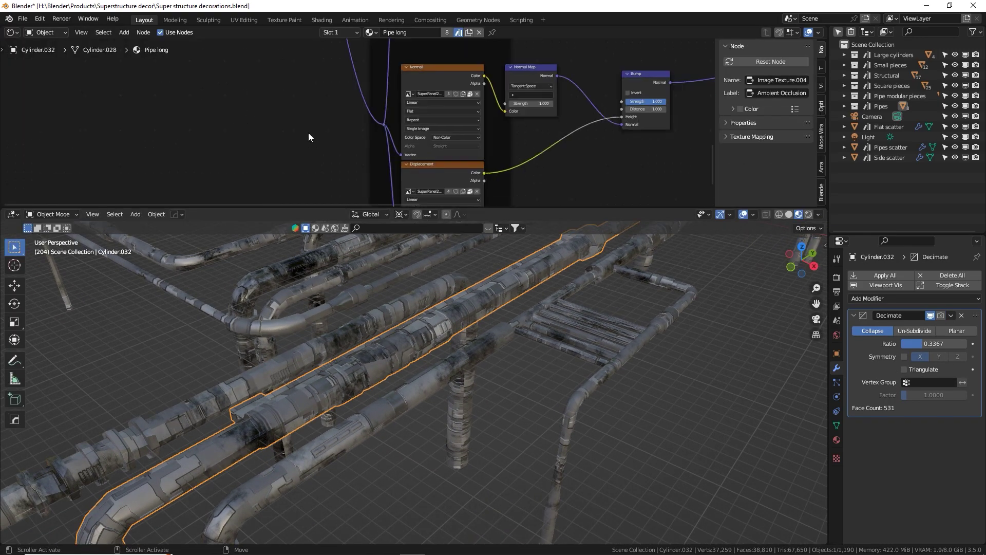
middle_click_drag(309, 134, 272, 201)
left_click(194, 111)
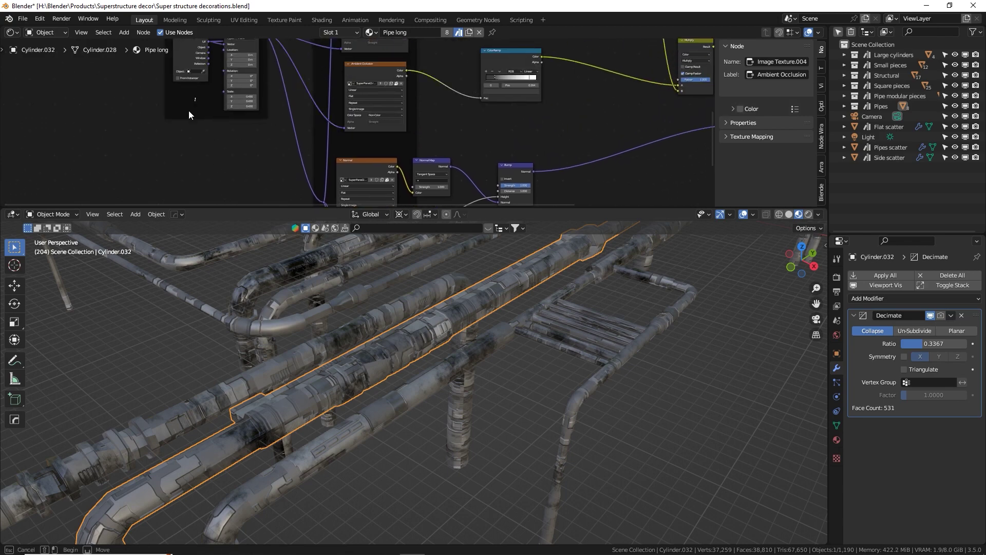
left_click_drag(194, 105, 172, 174)
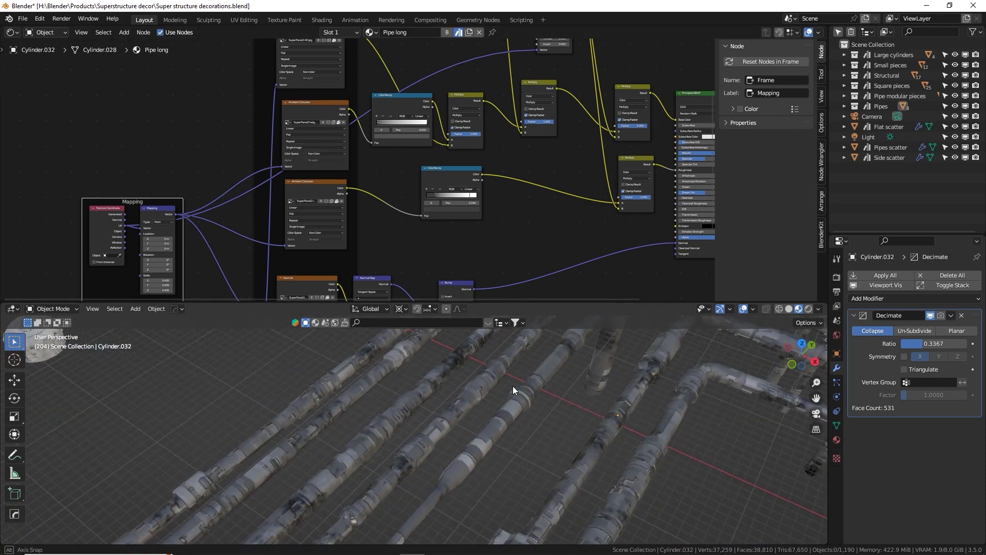
middle_click_drag(517, 226, 353, 272)
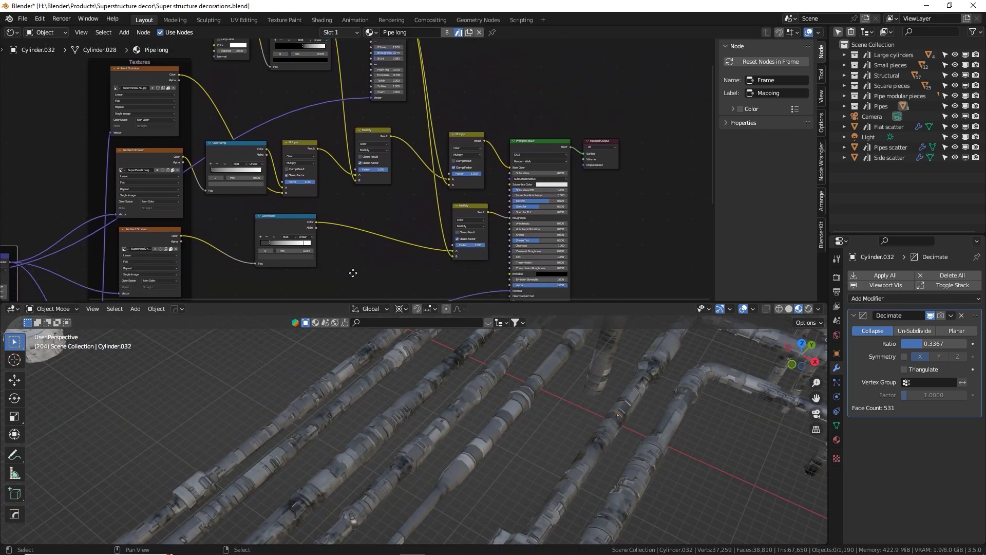
- In SuperPanel2's Noise Machine node, set A-B Mix to 0.717, A Dimension to 0.280, A Grit and B Grit to 0.125, and B Roughness to 0.642
middle_click_drag(481, 415, 439, 421)
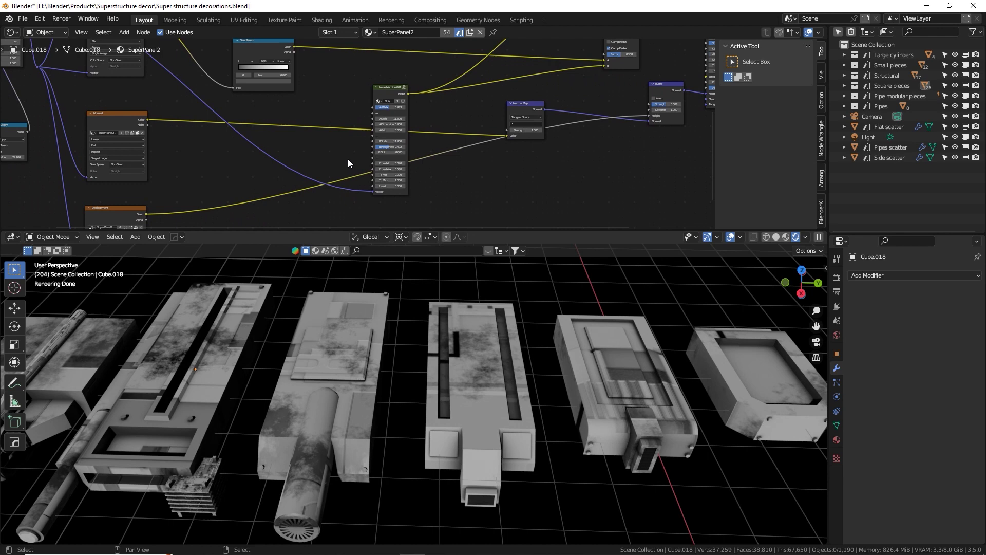
scroll(418, 142, "up", 2)
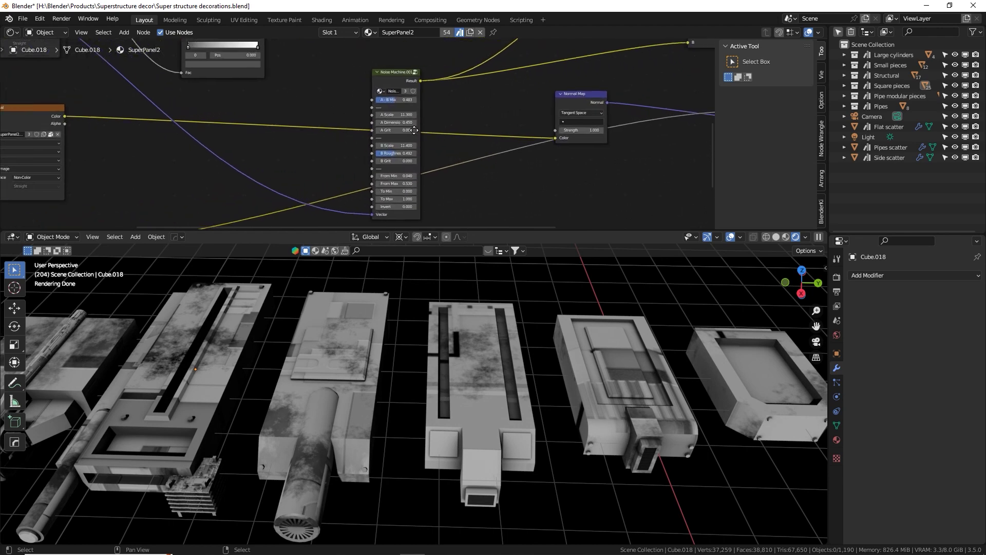
scroll(415, 131, "up", 3)
middle_click_drag(414, 130, 420, 106)
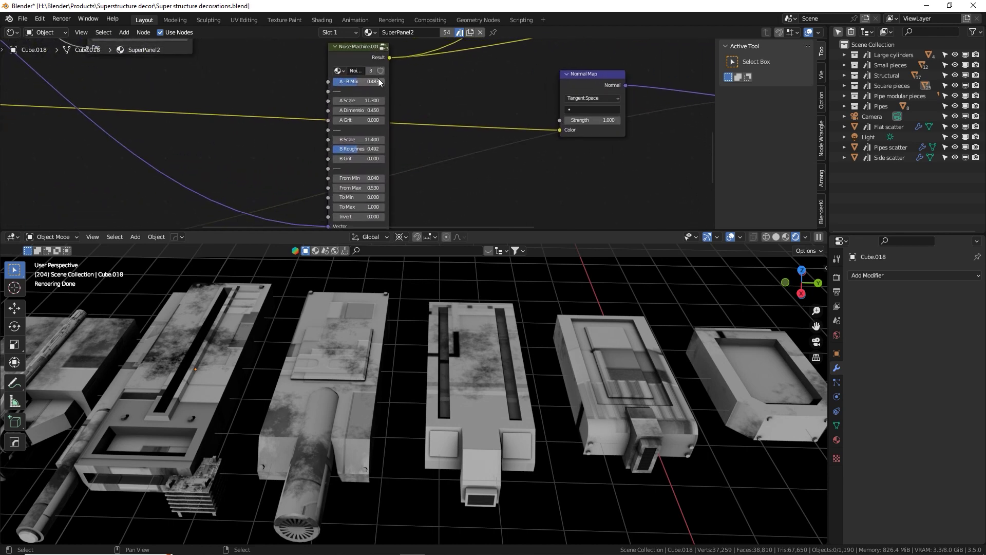
left_click_drag(357, 82, 339, 110)
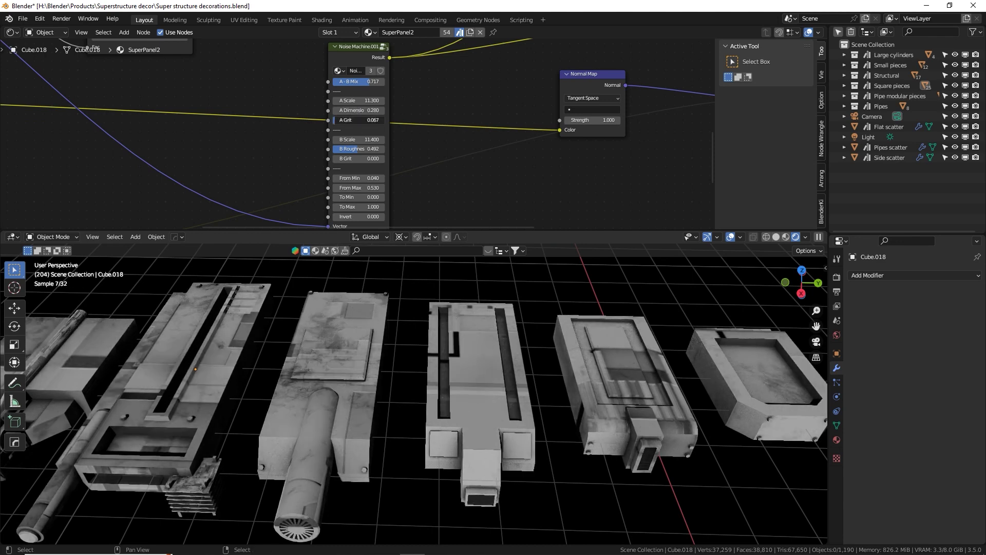
left_click_drag(341, 119, 364, 178)
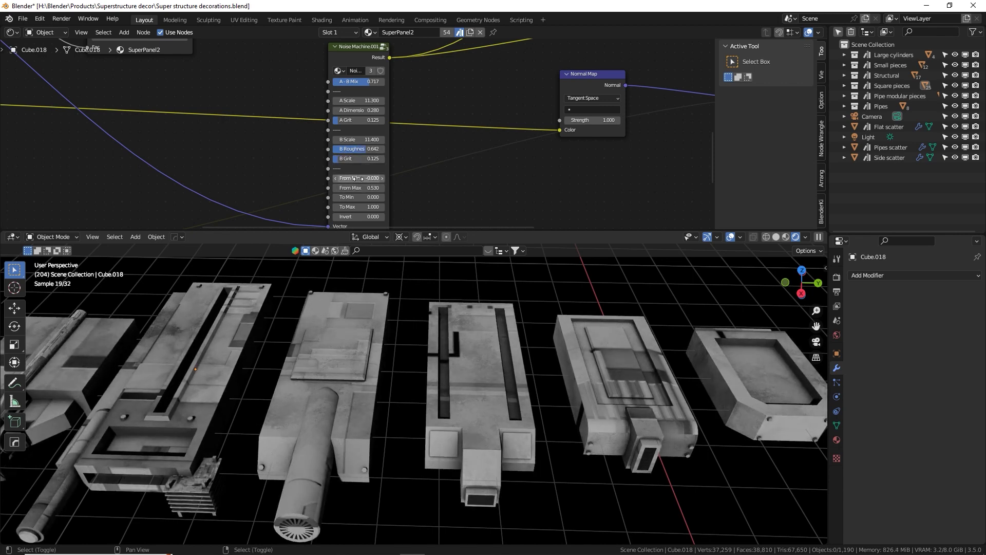
- Set the Noise Machine's From range to 0.190–0.430, To range to 0.050–0.900, A Scale to 17.400 and B Scale to 20.200
mouse_move(360, 188)
left_mouse_down()
mouse_move(350, 198)
mouse_move(363, 207)
mouse_move(401, 188)
left_mouse_up()
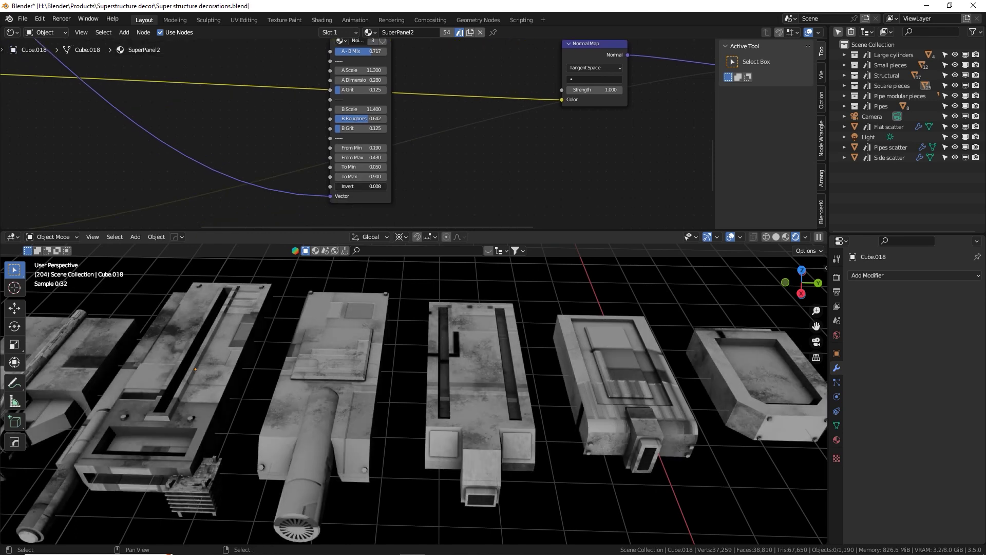
left_click_drag(354, 187, 409, 187)
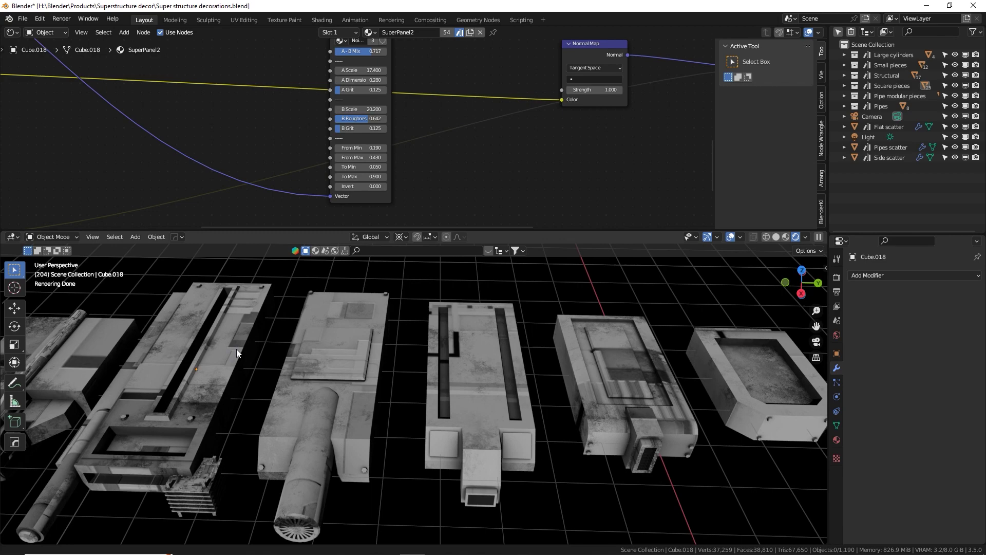
middle_click_drag(236, 350, 343, 332, "shift")
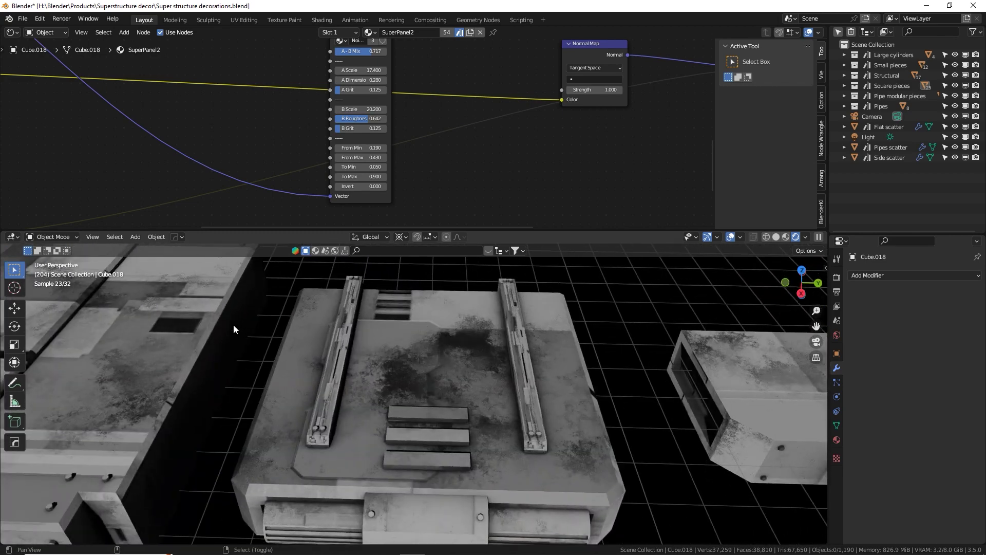
middle_click_drag(234, 326, 385, 346, "shift")
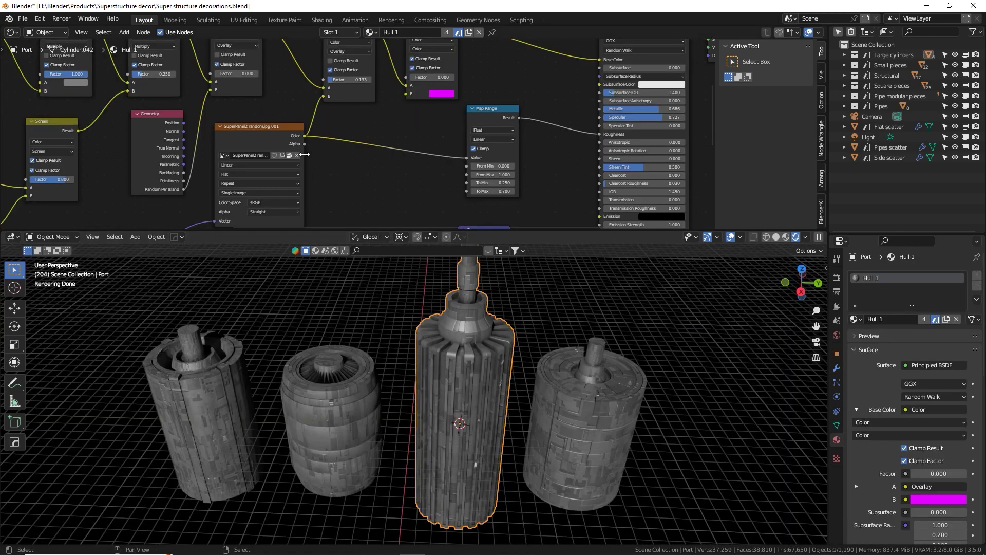
- Examine the Hull 1 material nodes on the large cylinders and look over the structural pieces of the asset pack
middle_click_drag(272, 148, 461, 191)
middle_click_drag(335, 399, 279, 357)
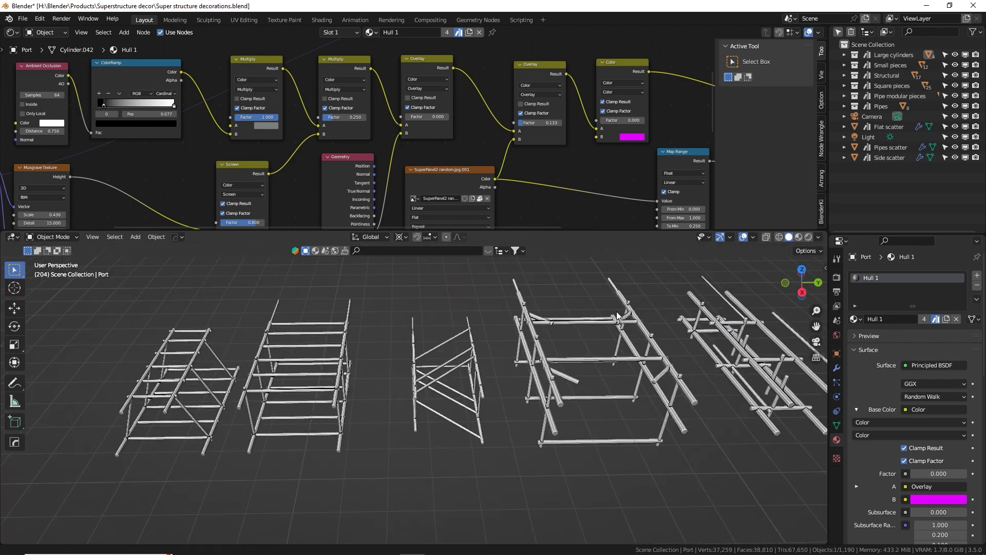
middle_click_drag(616, 311, 26, 317, "shift")
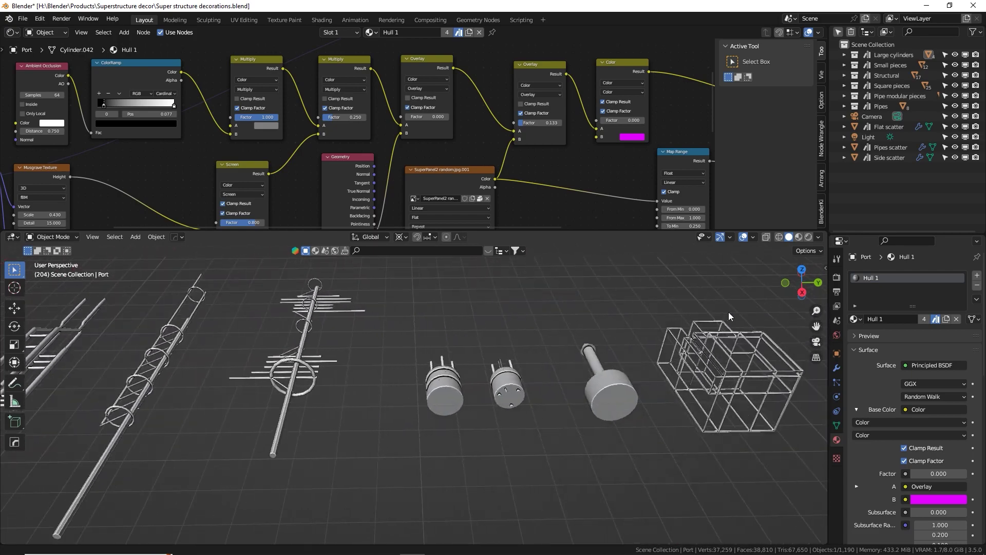
middle_click_drag(728, 313, 387, 408, "shift")
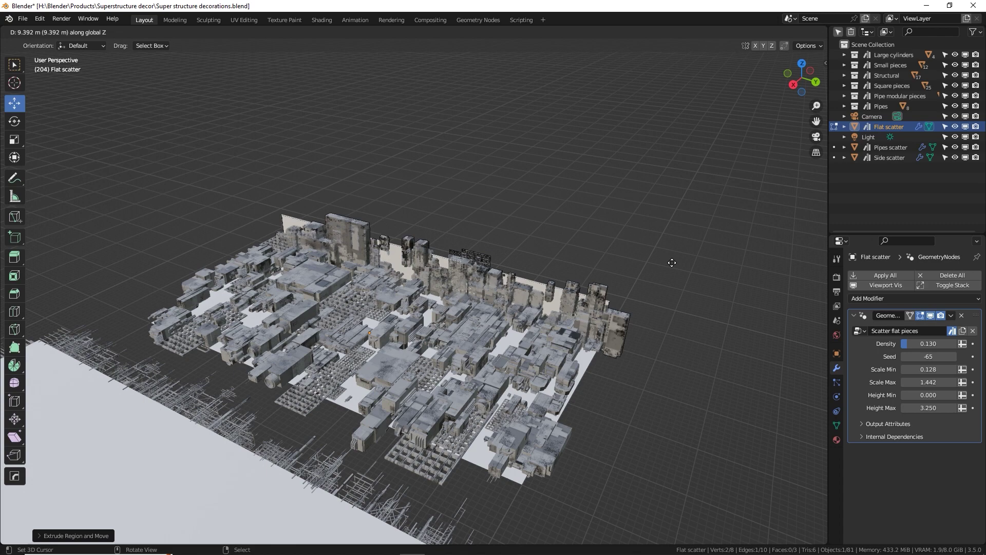
- Extrude the edge of the Flat scatter plane upward along global Z into a tall scattered wall and return to Object Mode
left_click_drag(644, 123, 509, 254)
middle_click_drag(509, 254, 608, 300)
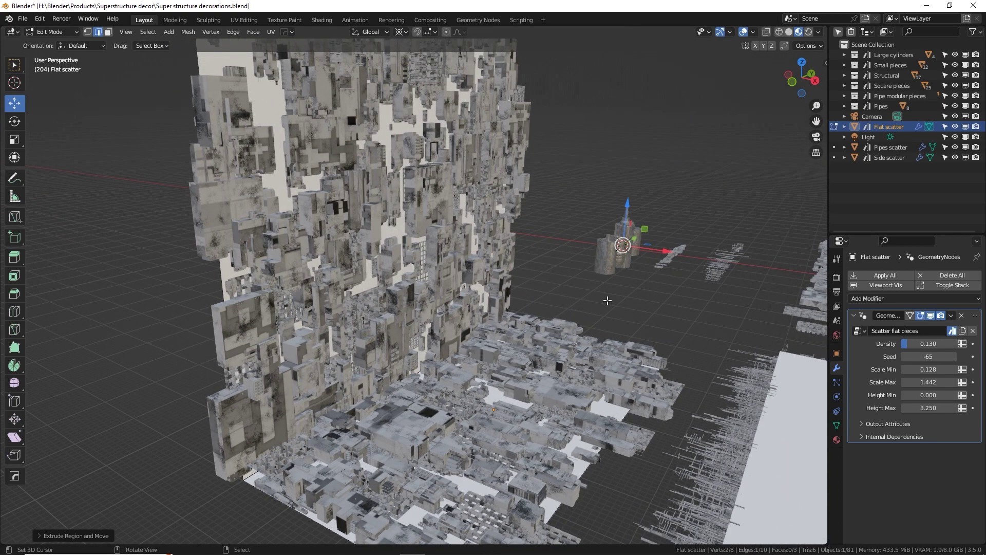
middle_click_drag(442, 291, 416, 276)
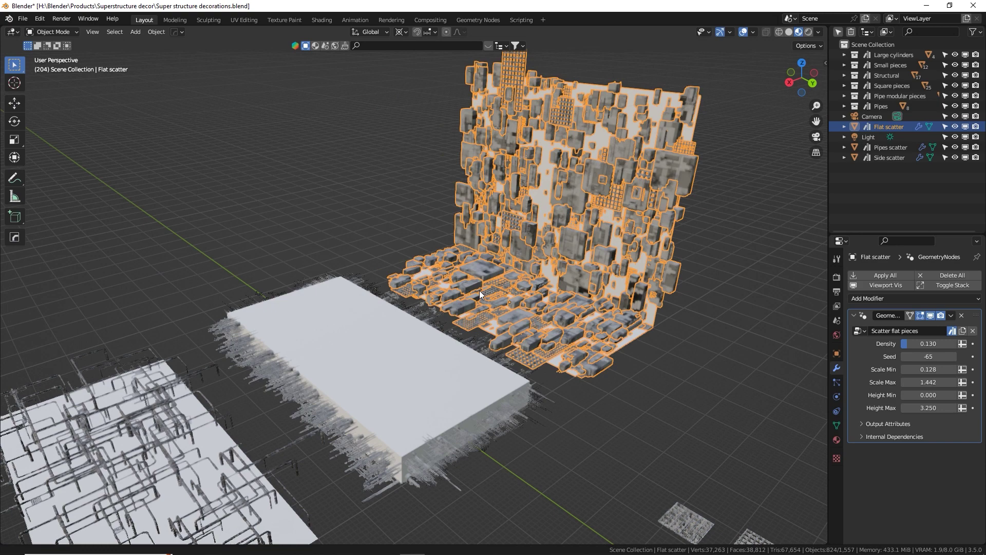
middle_click_drag(560, 254, 572, 229)
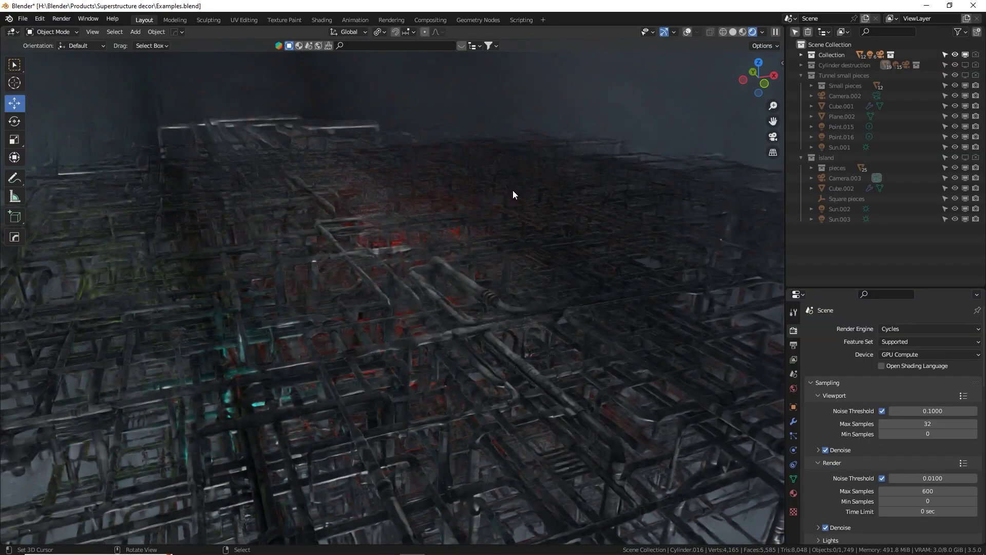
- Examine the dense pipe example scene in Examples.blend from above and from between the pipes in rendered view
middle_click_drag(341, 195, 328, 192)
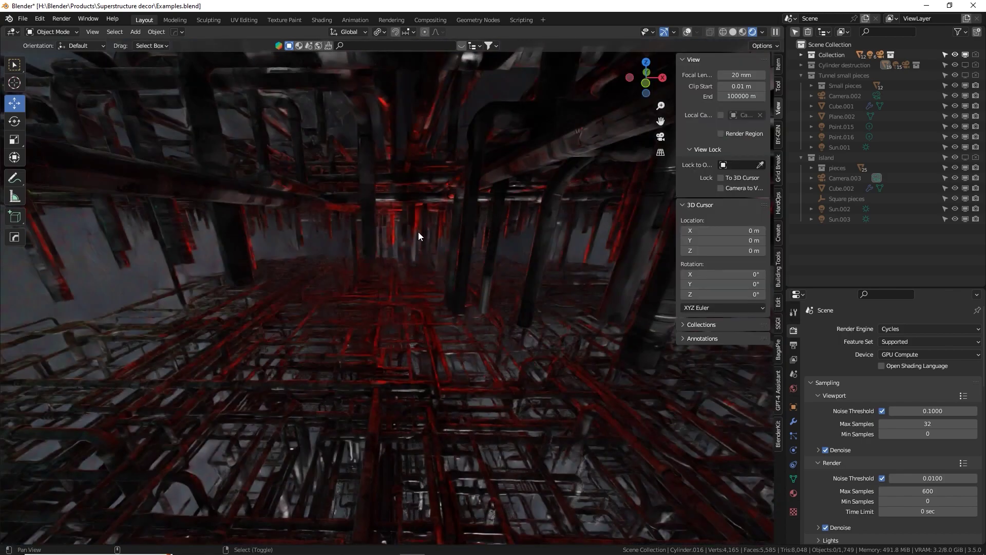
middle_click_drag(419, 232, 415, 291, "ctrl")
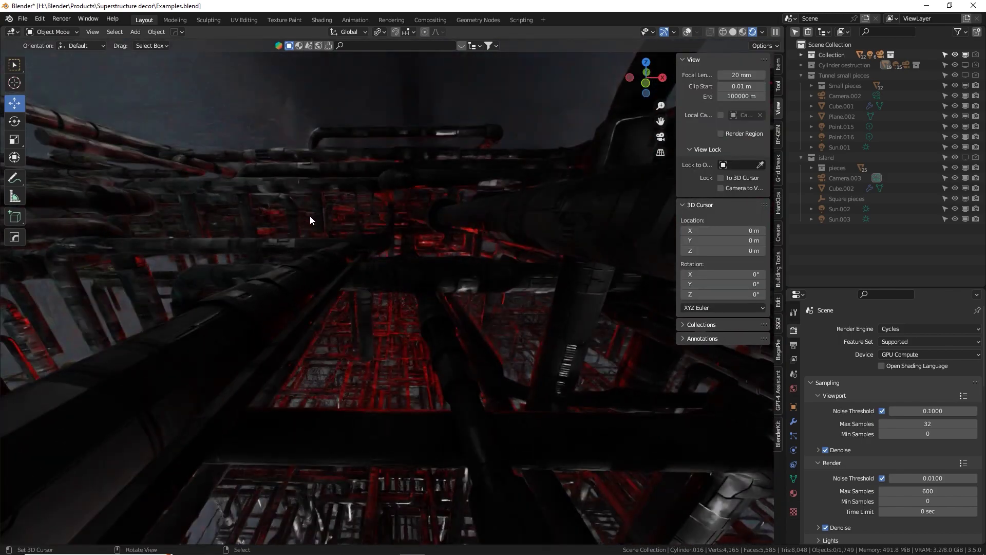
middle_click_drag(310, 220, 203, 492)
middle_click_drag(567, 470, 521, 401)
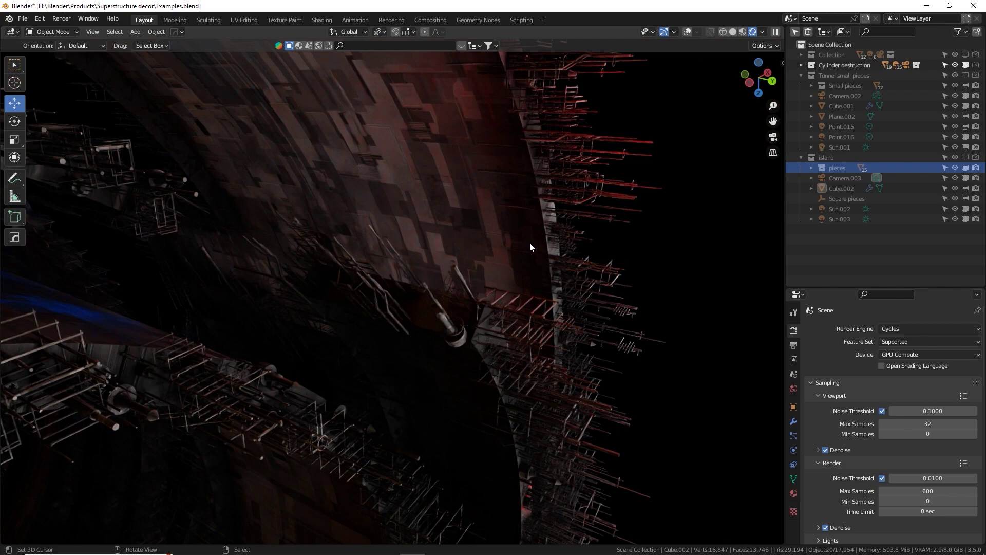
- Examine the Cylinder destruction example from inside and outside, including the damaged opening in its red-lit hull
middle_click_drag(530, 246, 528, 375)
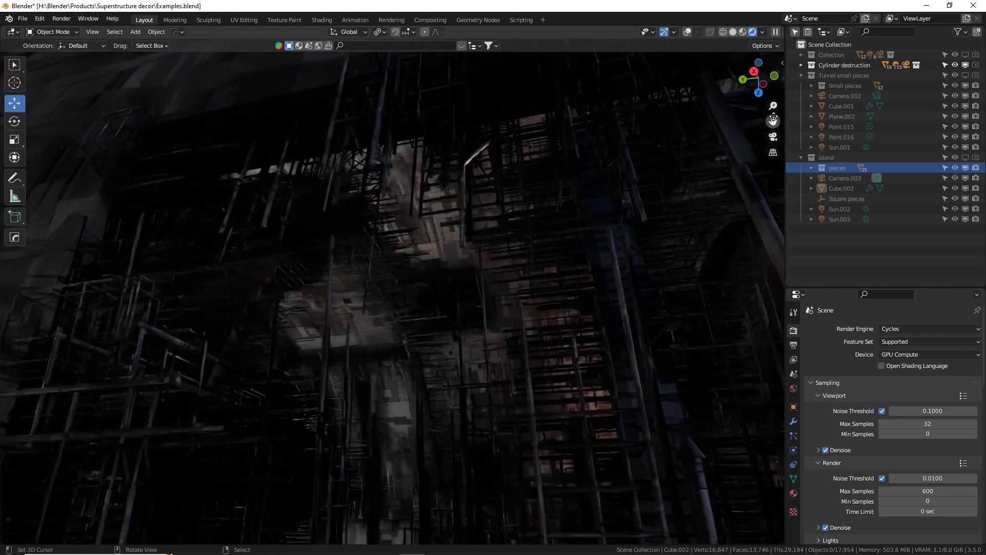
left_click_drag(772, 105, 773, 50)
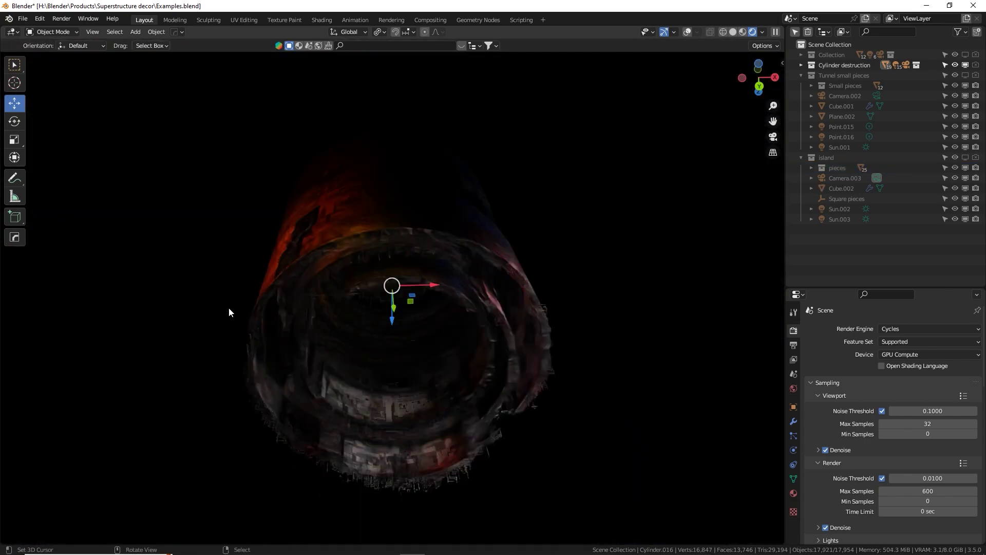
middle_click_drag(280, 295, 324, 297)
scroll(323, 301, "up", 6)
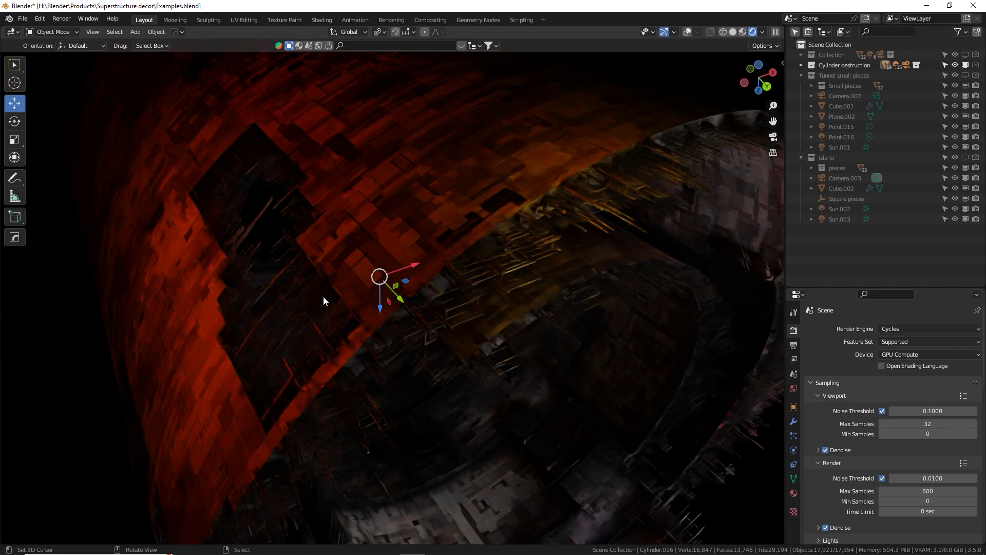